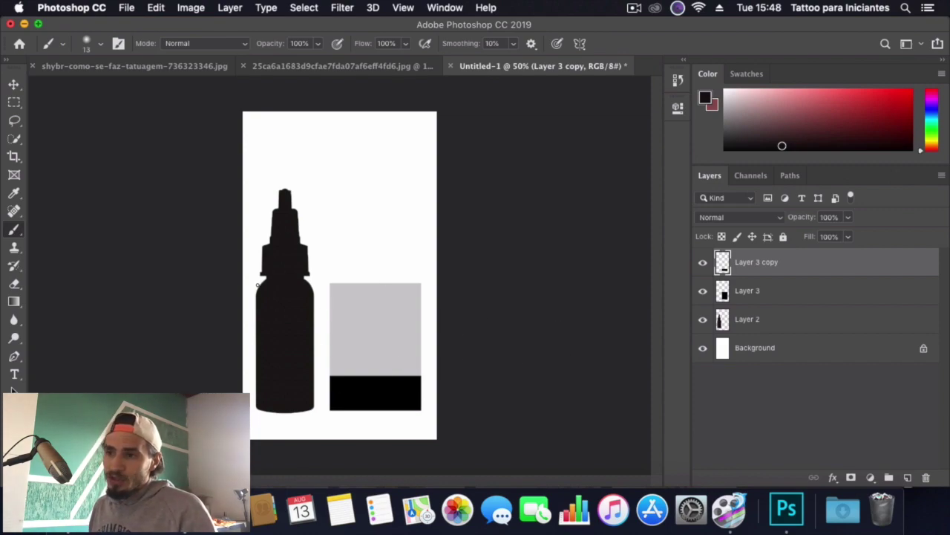
# - Handwrite 70 over the gray rectangle and a second mark below the black band, and undo all the strokes
pyautogui.press('super+z')
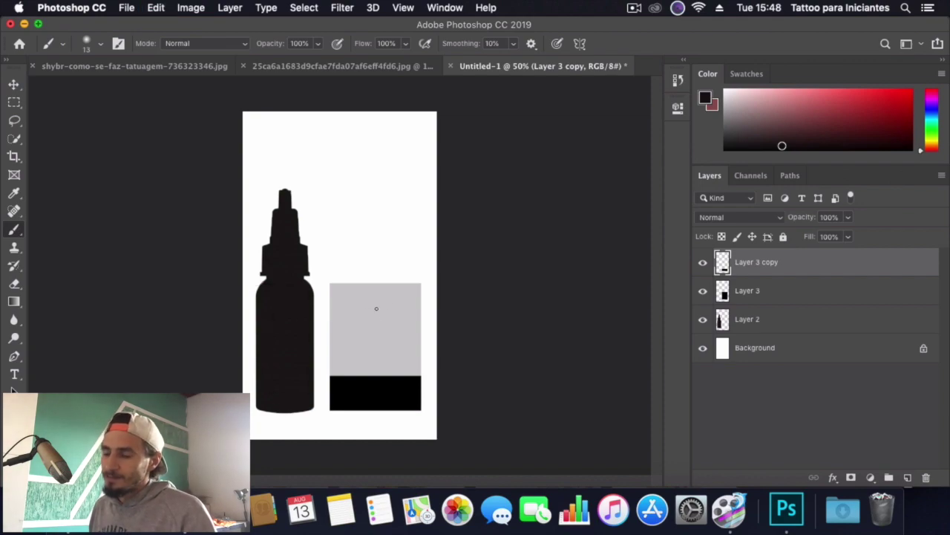
pyautogui.moveTo(347, 304)
pyautogui.mouseDown()
pyautogui.moveTo(364, 327)
pyautogui.moveTo(363, 345)
pyautogui.mouseUp()
pyautogui.moveTo(346, 324); pyautogui.dragTo(404, 320)
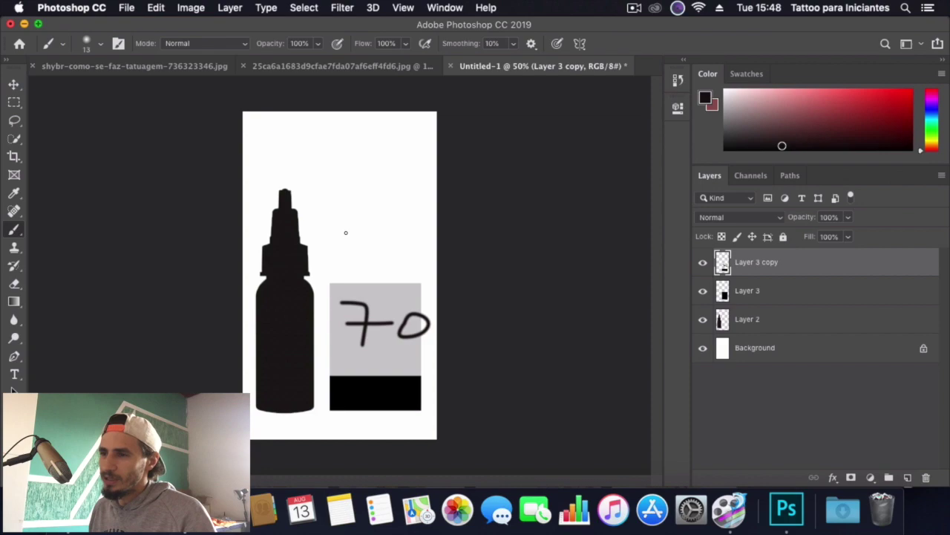
pyautogui.moveTo(347, 418)
pyautogui.mouseDown()
pyautogui.moveTo(368, 438)
pyautogui.moveTo(358, 440)
pyautogui.mouseUp()
pyautogui.moveTo(402, 429); pyautogui.dragTo(420, 423)
pyautogui.press('super+z')
pyautogui.press('super+z')
pyautogui.press('super+z')
pyautogui.press('super+z')
pyautogui.press('super+z')
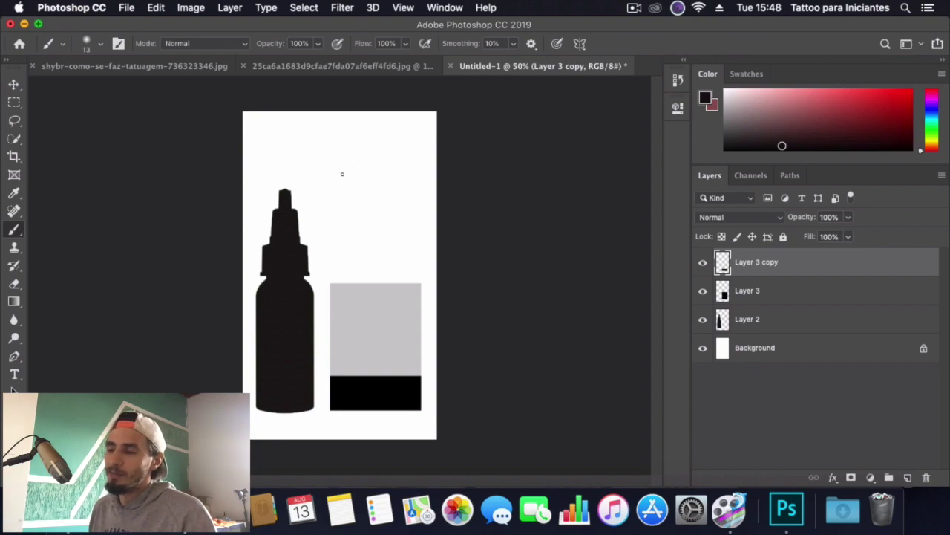
# - Handwrite a D on the gray area and a P below the black band, and undo both letters
pyautogui.moveTo(342, 306)
pyautogui.mouseDown()
pyautogui.moveTo(345, 351)
pyautogui.moveTo(375, 326)
pyautogui.moveTo(362, 355)
pyautogui.moveTo(335, 363)
pyautogui.mouseUp()
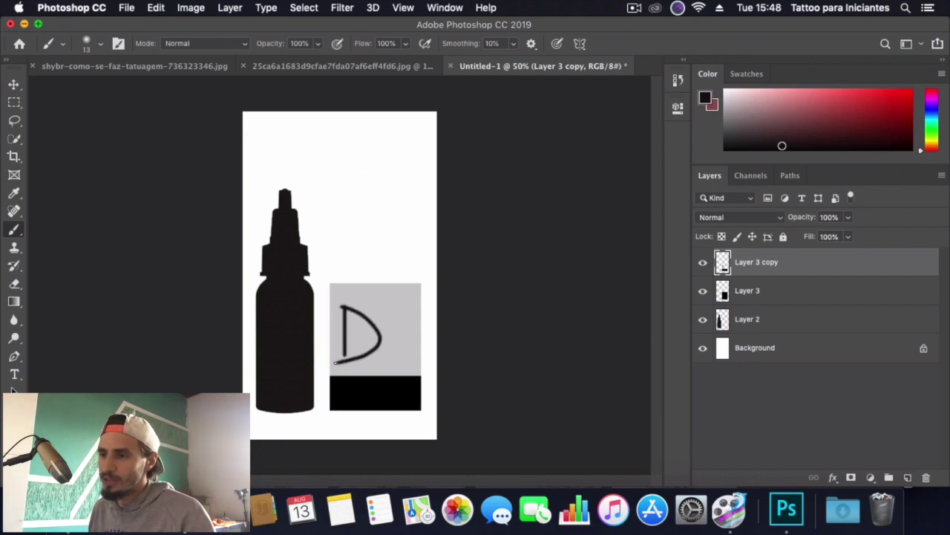
pyautogui.moveTo(363, 413)
pyautogui.mouseDown()
pyautogui.moveTo(363, 438)
pyautogui.moveTo(375, 415)
pyautogui.moveTo(365, 431)
pyautogui.mouseUp()
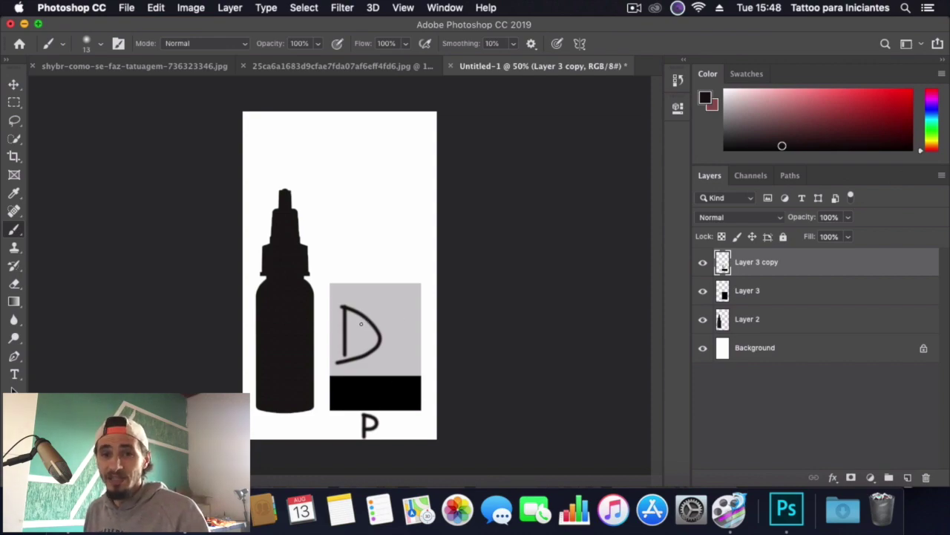
pyautogui.press('super+z')
pyautogui.press('super+z')
pyautogui.press('super+z')
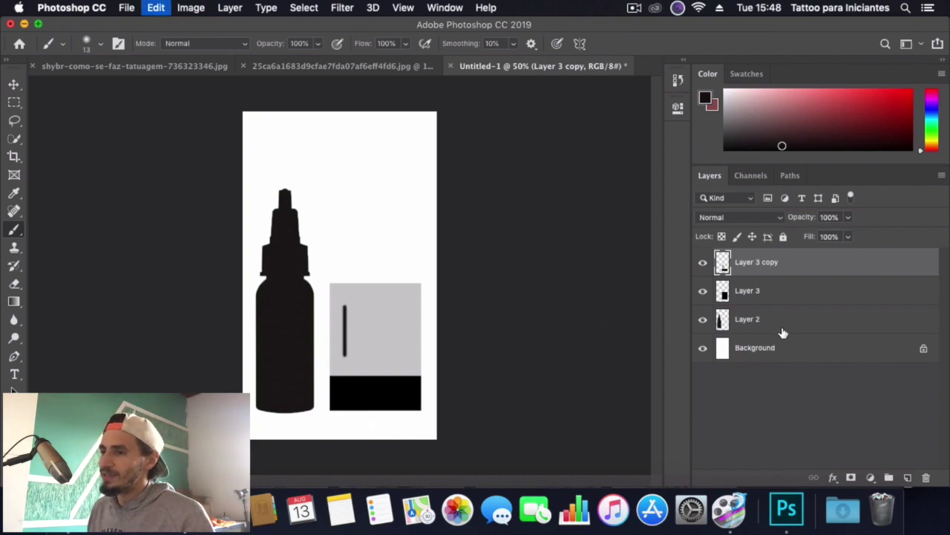
# - Stretch the black band on Layer 3 copy upward to 164% height with Free Transform
pyautogui.click(769, 299)
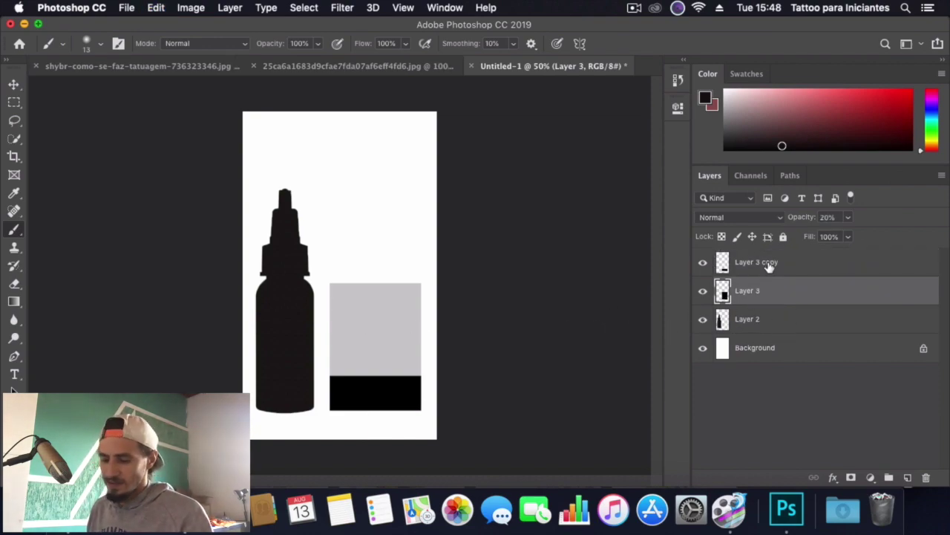
pyautogui.click(770, 265)
pyautogui.press('super+t')
pyautogui.moveTo(376, 375)
pyautogui.mouseDown()
pyautogui.moveTo(378, 346)
pyautogui.moveTo(380, 361)
pyautogui.mouseUp()
pyautogui.press('super+z')
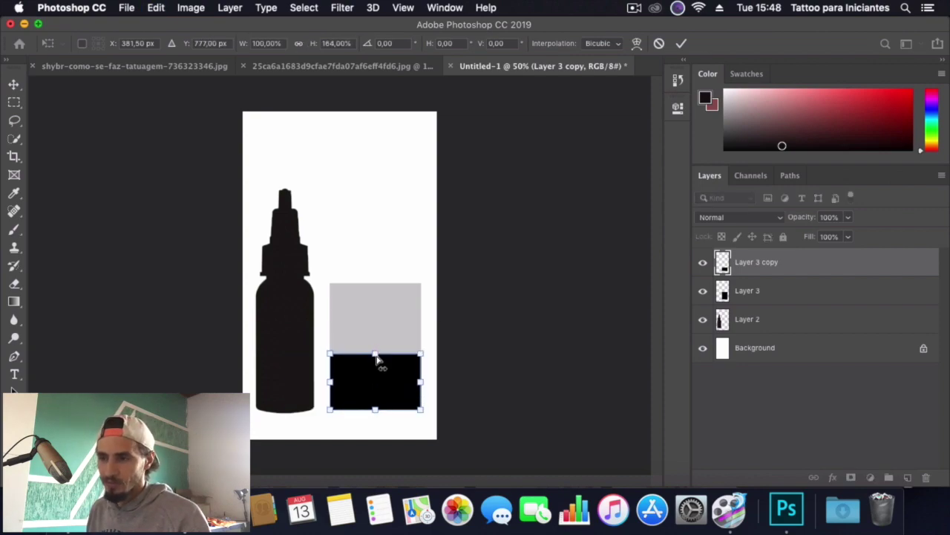
pyautogui.click(681, 43)
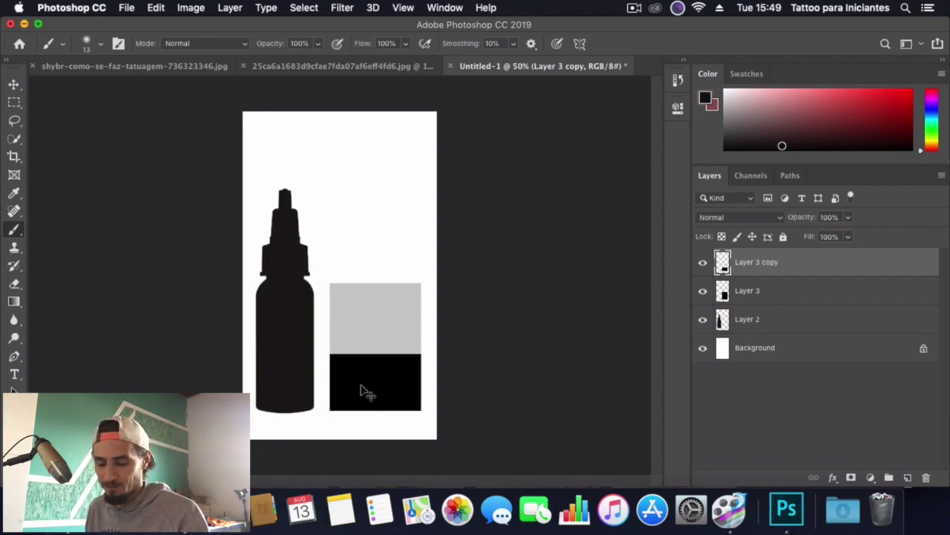
# - Shrink the black band on Layer 3 copy to 31.71% height, keeping its lower edge in place
pyautogui.press('super+t')
pyautogui.moveTo(375, 354); pyautogui.dragTo(376, 394)
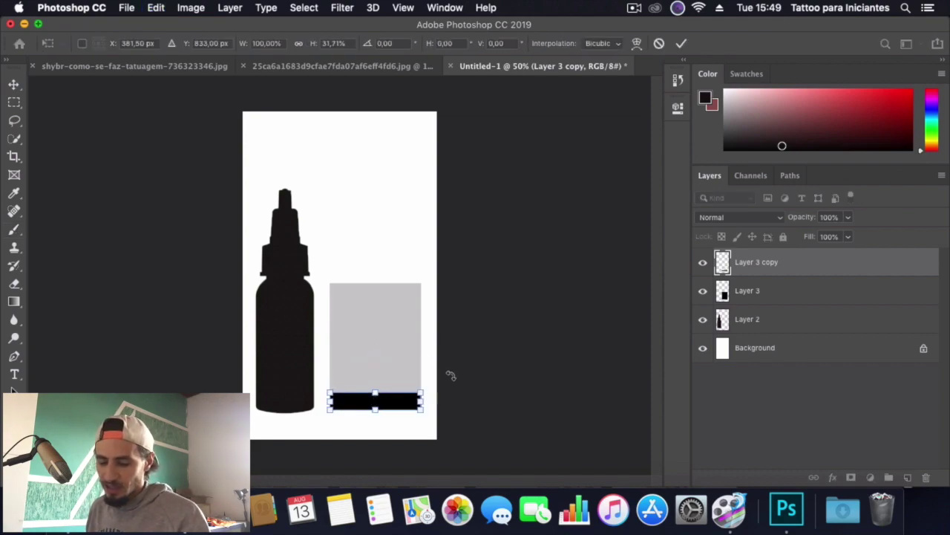
pyautogui.click(679, 45)
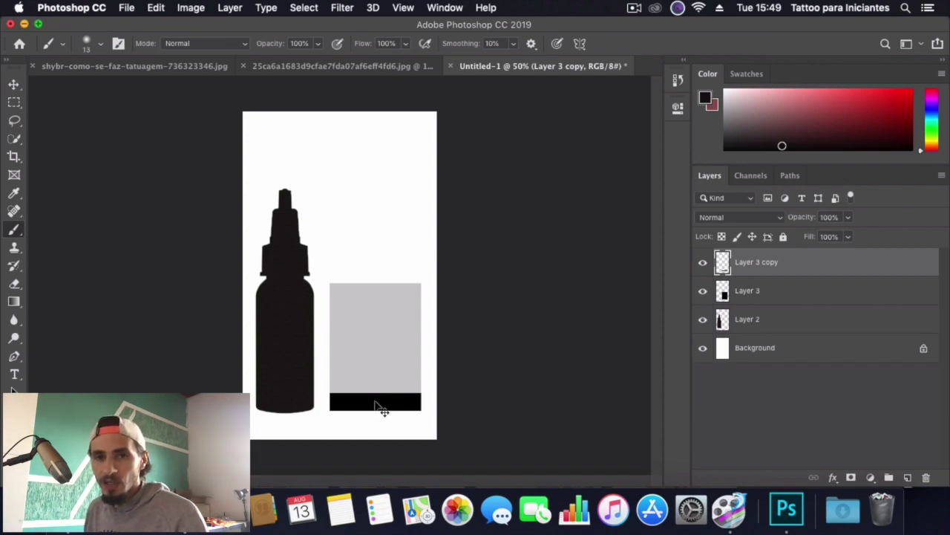
pyautogui.moveTo(377, 407); pyautogui.dragTo(379, 389)
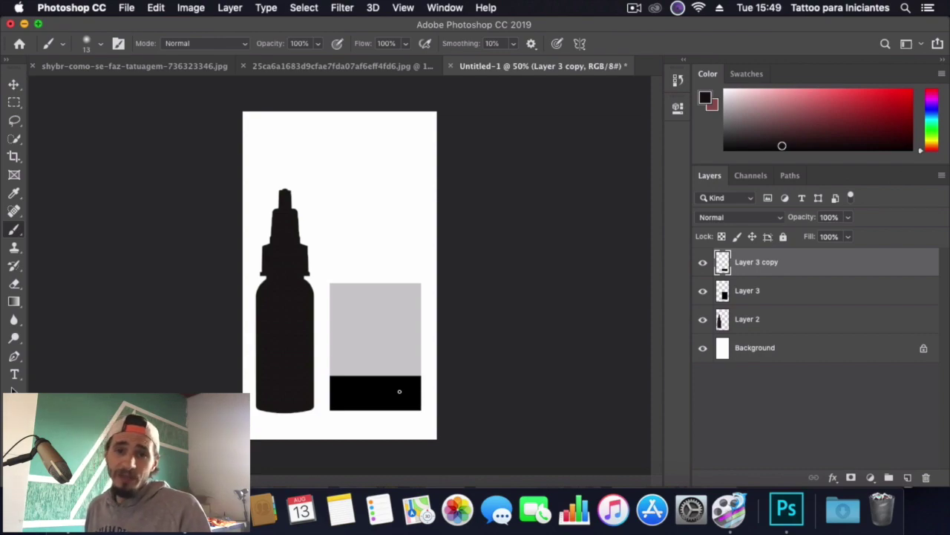
# - Circle the area across the gray and black parts of the rectangle with the brush, and undo the marks
pyautogui.moveTo(351, 394)
pyautogui.mouseDown()
pyautogui.moveTo(406, 363)
pyautogui.moveTo(404, 333)
pyautogui.moveTo(376, 320)
pyautogui.moveTo(347, 360)
pyautogui.moveTo(345, 406)
pyautogui.moveTo(379, 396)
pyautogui.mouseUp()
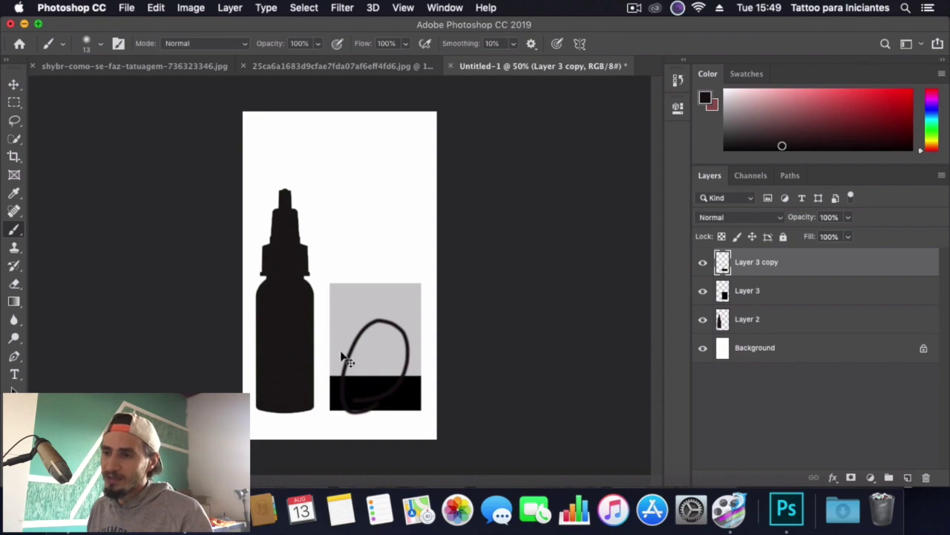
pyautogui.press('super+z')
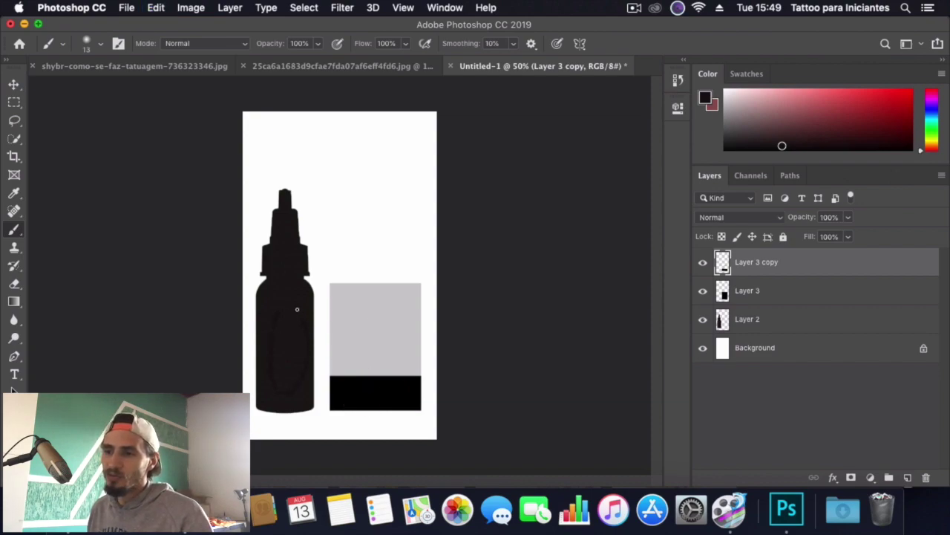
pyautogui.press('super+z')
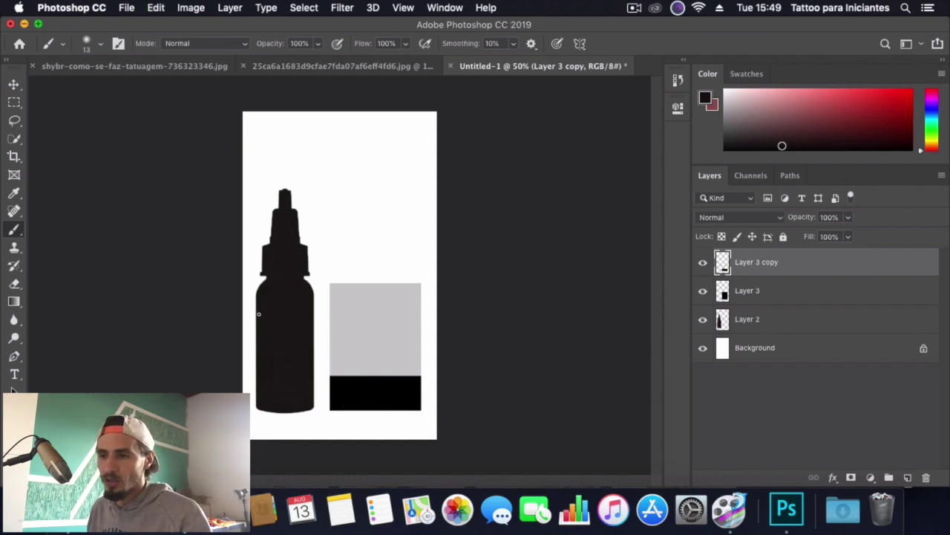
pyautogui.press('super+z')
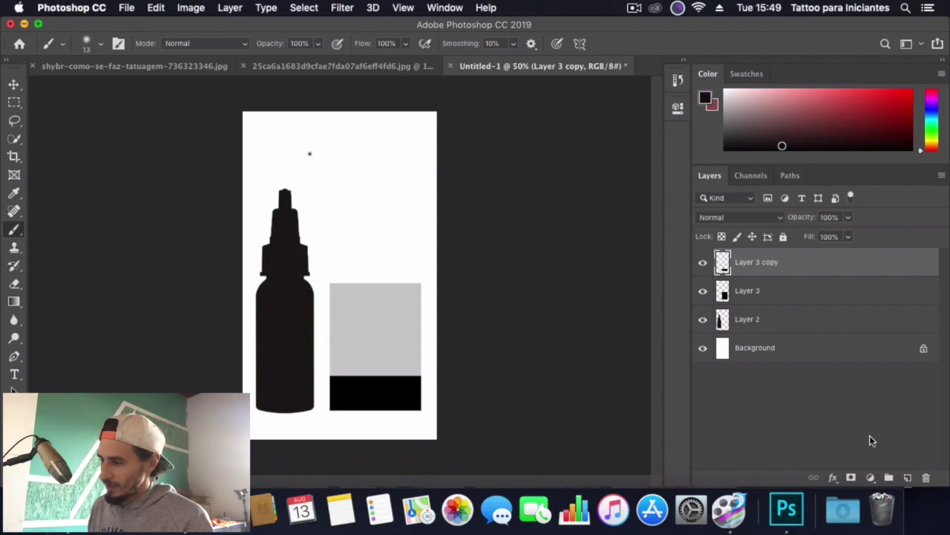
# - Add a new layer above Layer 3 copy and test an enlarged soft brush with a dab above the bottle
pyautogui.click(908, 478)
pyautogui.press(']')
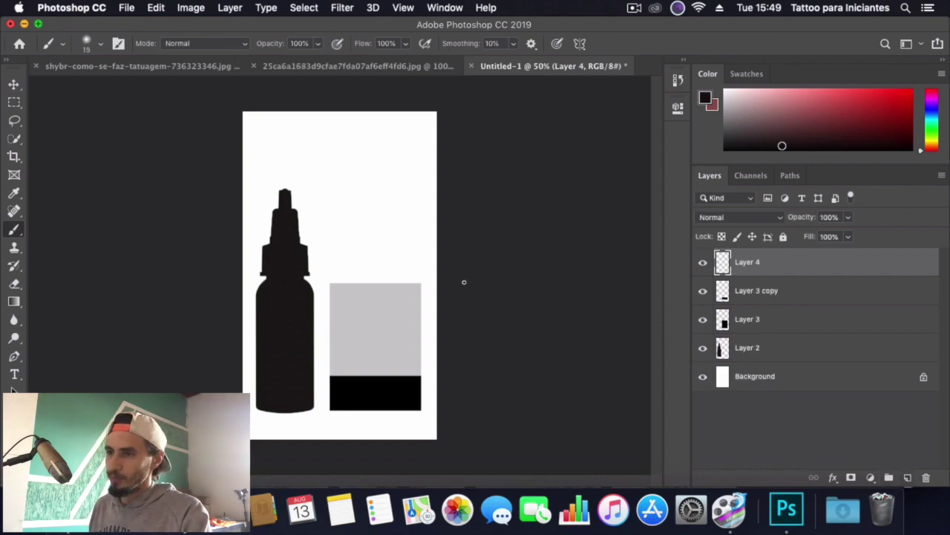
pyautogui.press(']')
pyautogui.press(']')
pyautogui.press(']')
pyautogui.press(']')
pyautogui.press(']')
pyautogui.press(']')
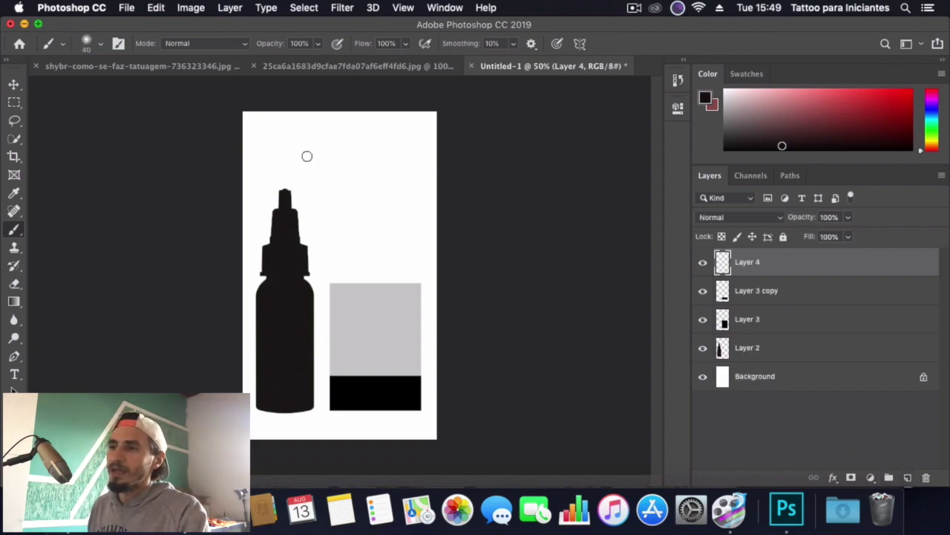
pyautogui.click(306, 159)
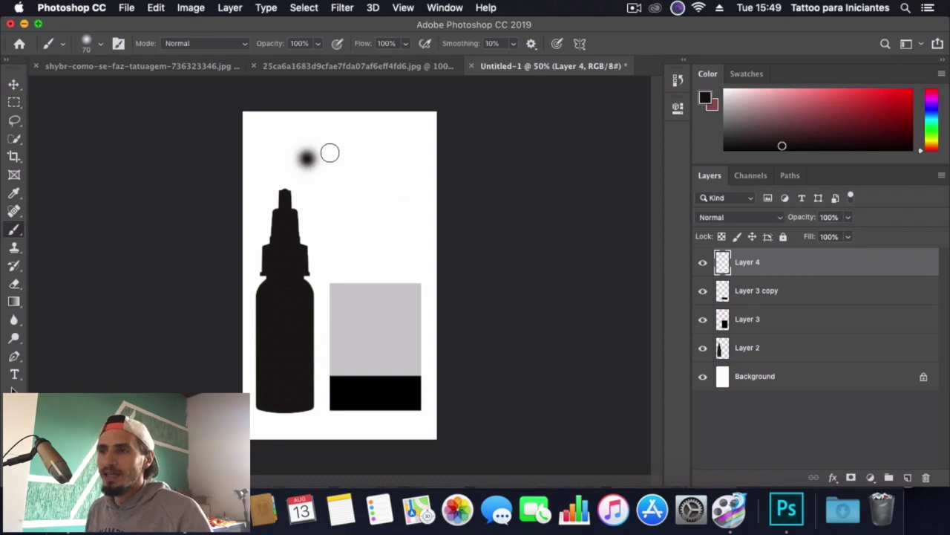
# - Set the 70 px brush to 100% hardness and paint one solid black dot above the bottle's tip
pyautogui.click(100, 44)
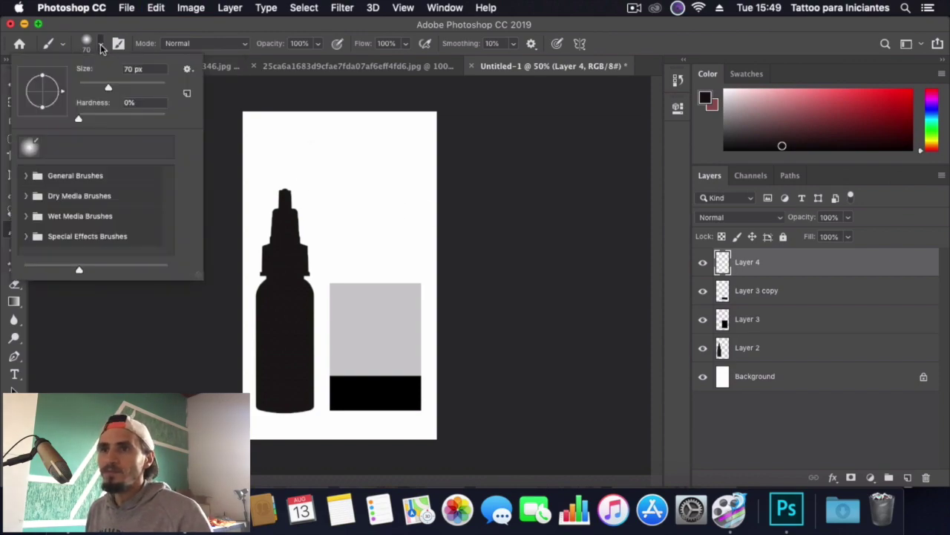
pyautogui.moveTo(104, 119); pyautogui.dragTo(167, 121)
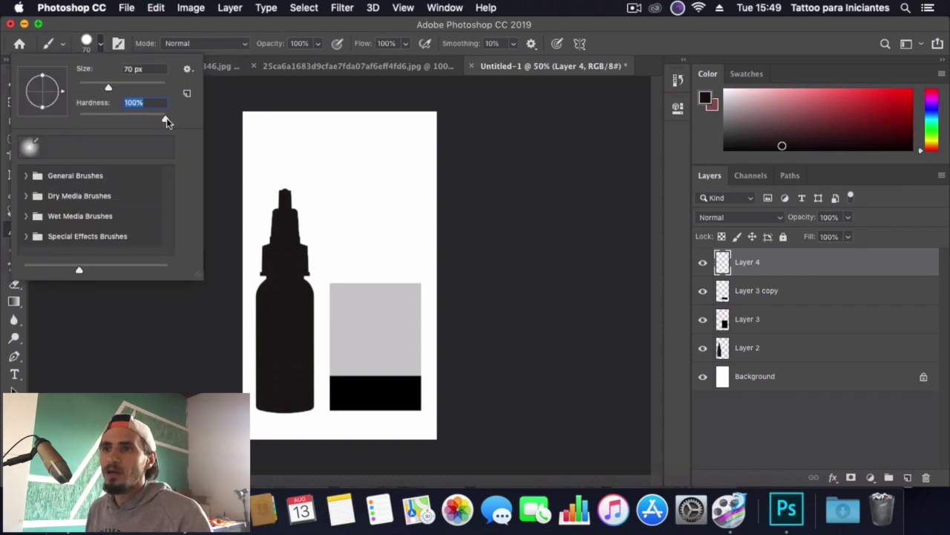
pyautogui.click(306, 156)
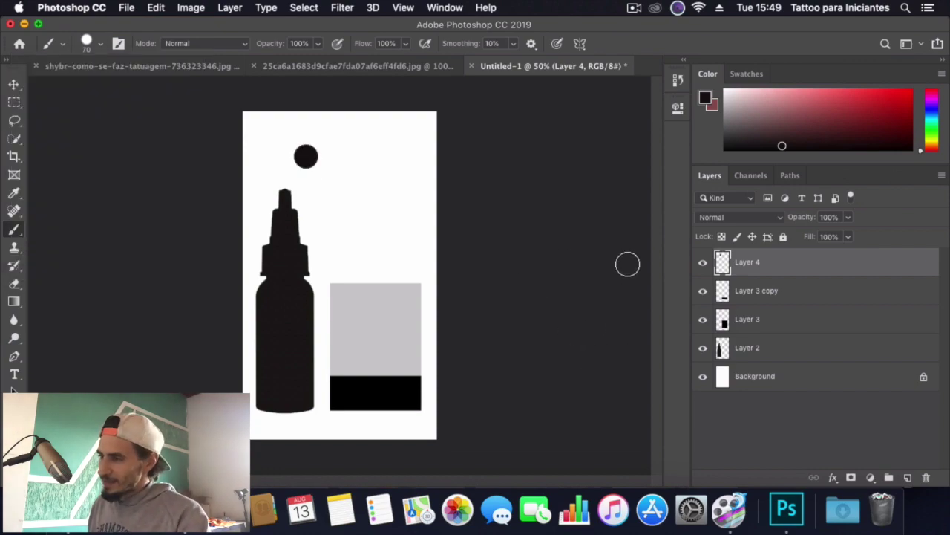
# - Add another new layer above the dot's layer and set its opacity to 20%
pyautogui.click(907, 477)
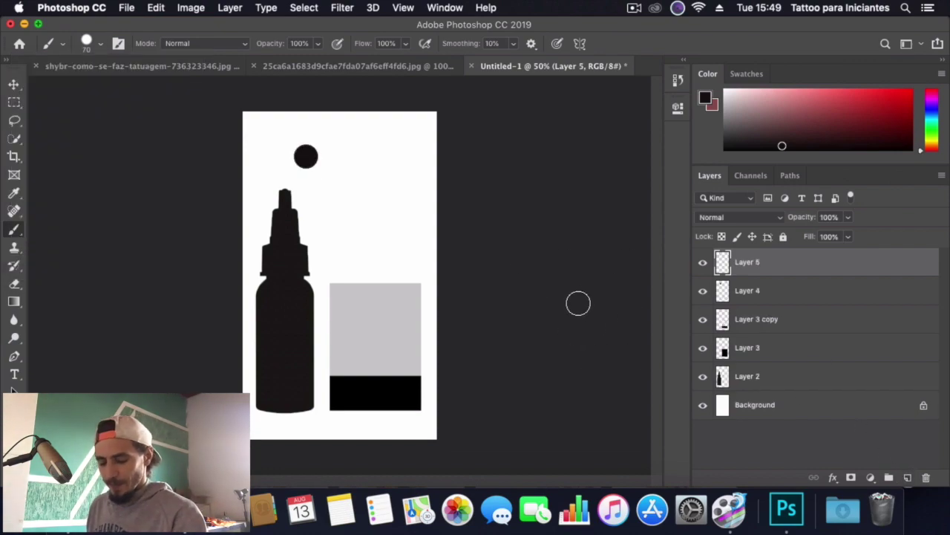
pyautogui.press('v')
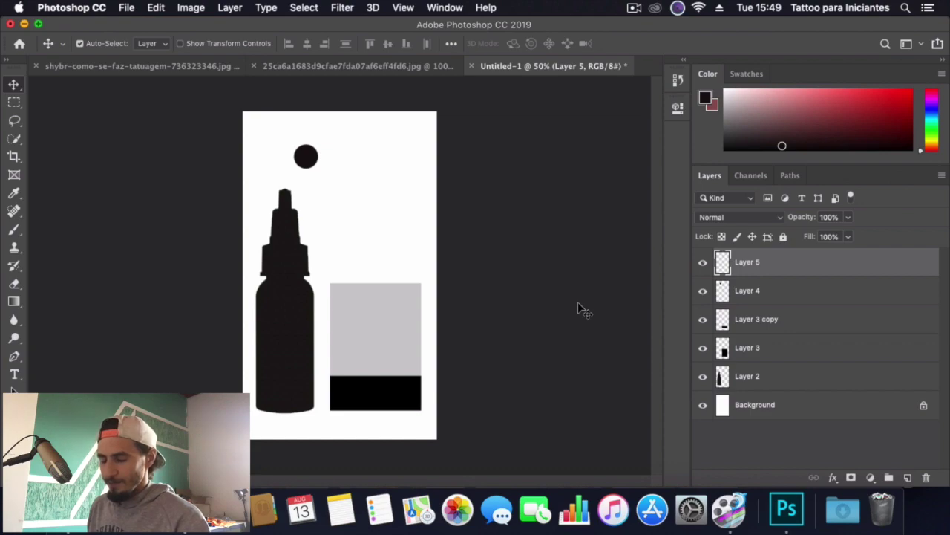
pyautogui.press('2')
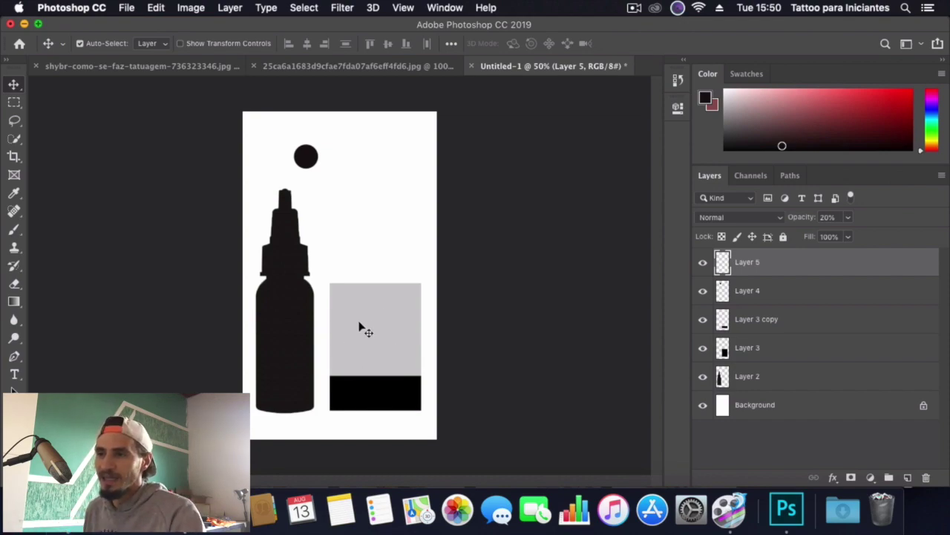
# - Test light gray dots beside the black dot on the 20% opacity layer, undoing each one
pyautogui.press('b')
pyautogui.click(359, 161)
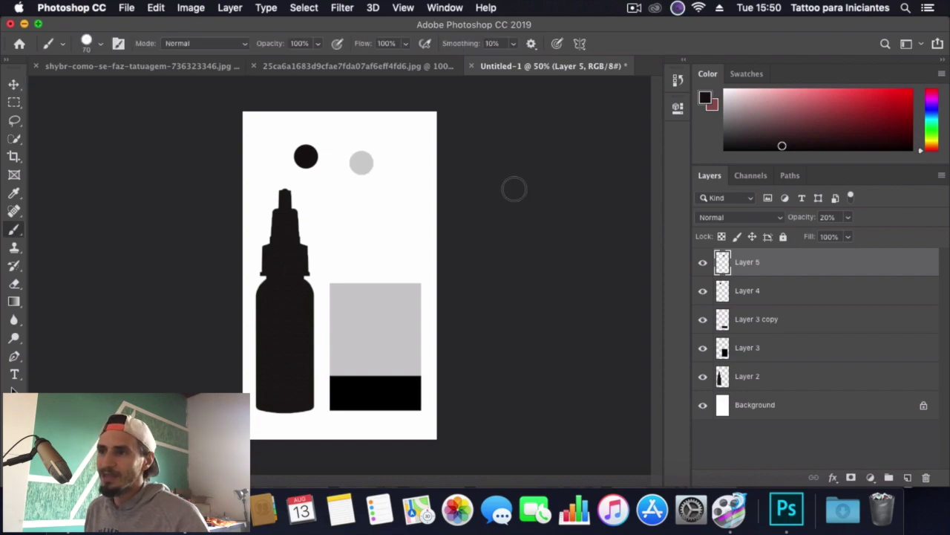
pyautogui.press('super+z')
pyautogui.click(346, 149)
pyautogui.press('super+z')
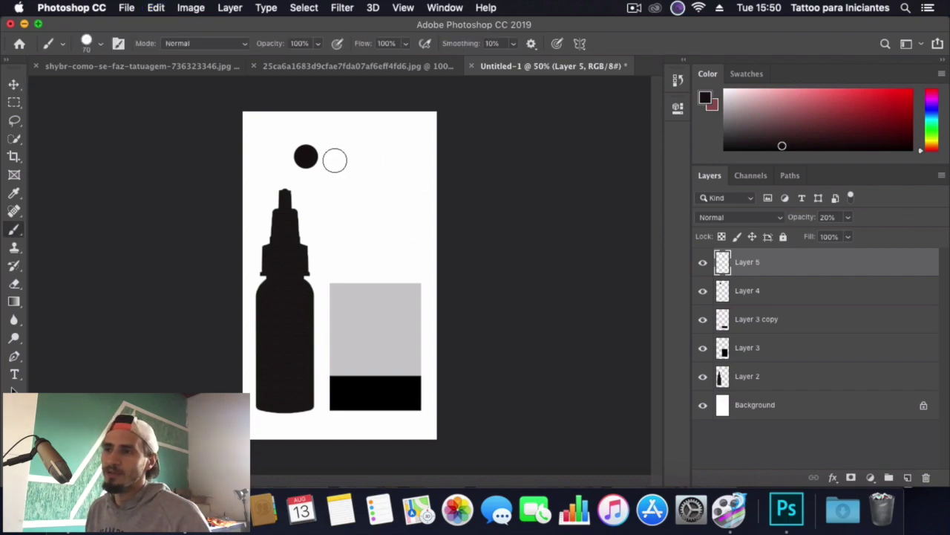
pyautogui.click(340, 156)
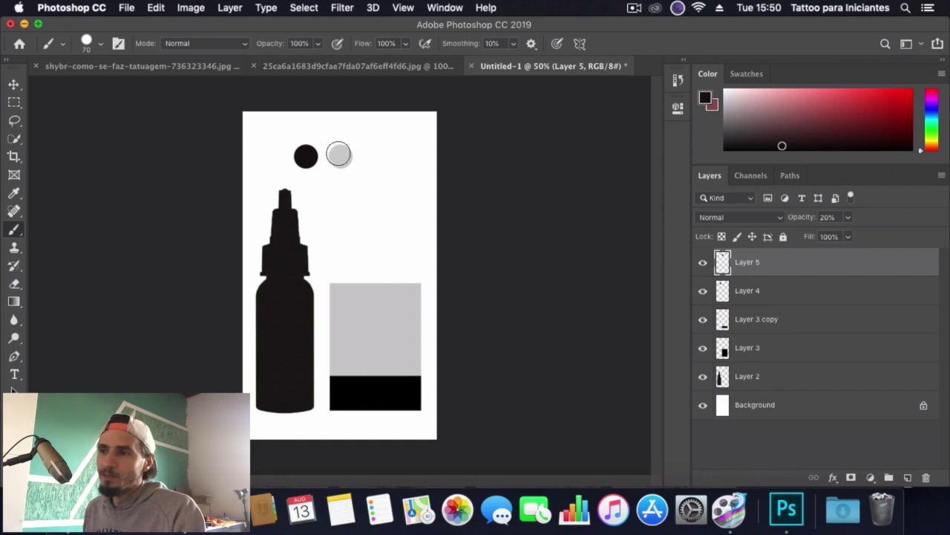
pyautogui.press('super+z')
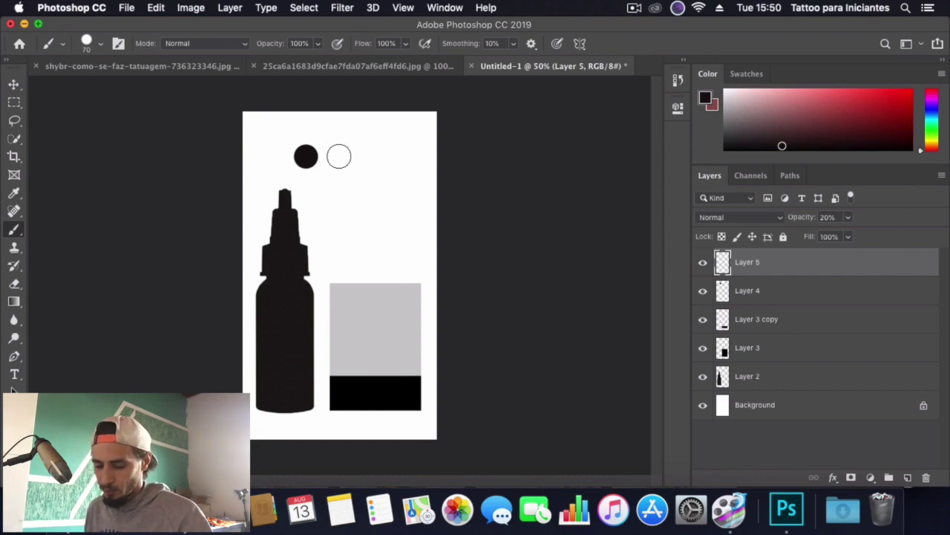
# - Set Layer 5's opacity to 70% and test a dark gray dot beside the black dot, undoing it
pyautogui.press('v')
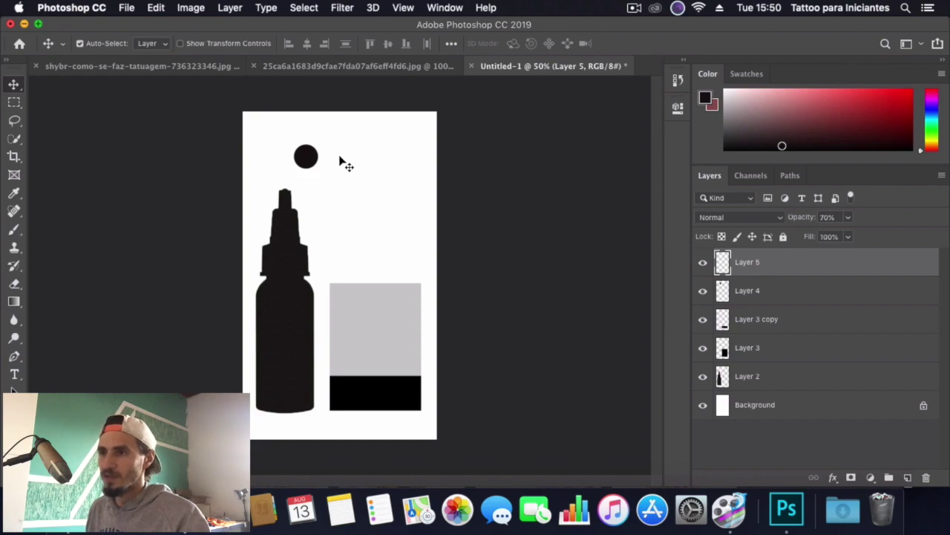
pyautogui.click(342, 157)
pyautogui.press('b')
pyautogui.click(339, 155)
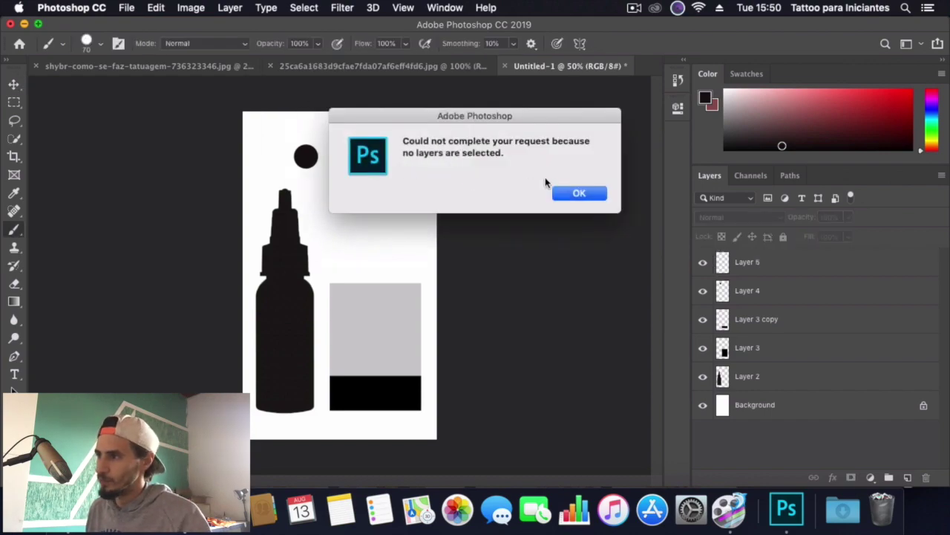
pyautogui.click(578, 193)
pyautogui.click(806, 261)
pyautogui.click(358, 156)
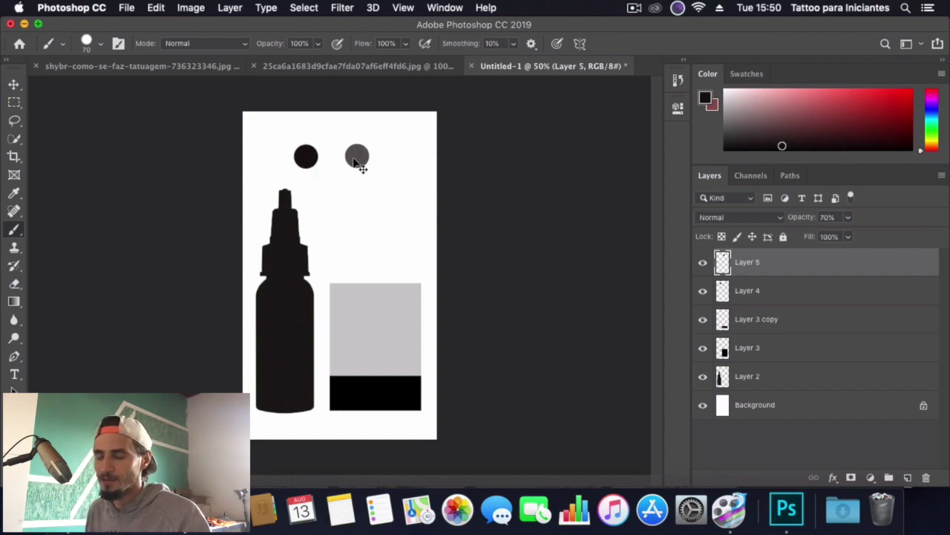
pyautogui.press('super+z')
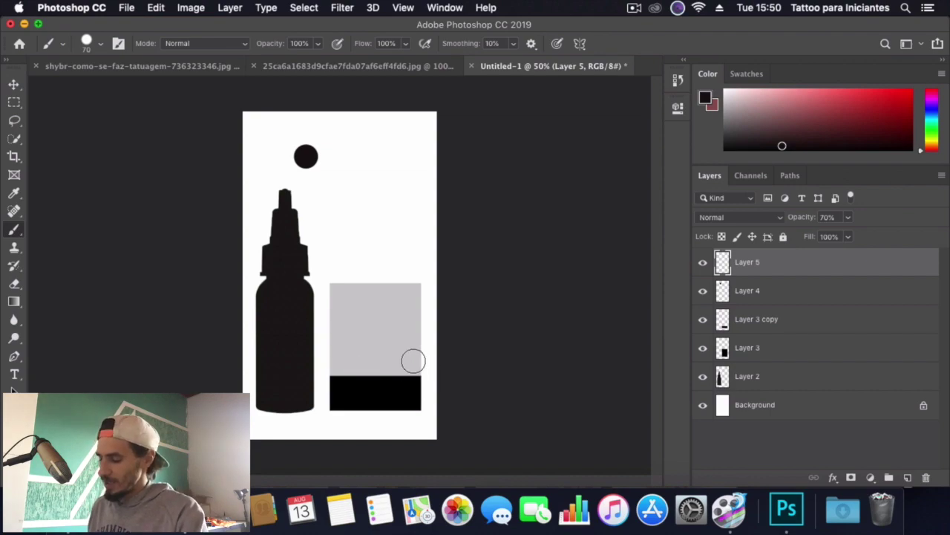
# - Circle the black ink portion of the cup on Layer 5 with a 23 px brush, and undo the mark
pyautogui.press(']')
pyautogui.press(']')
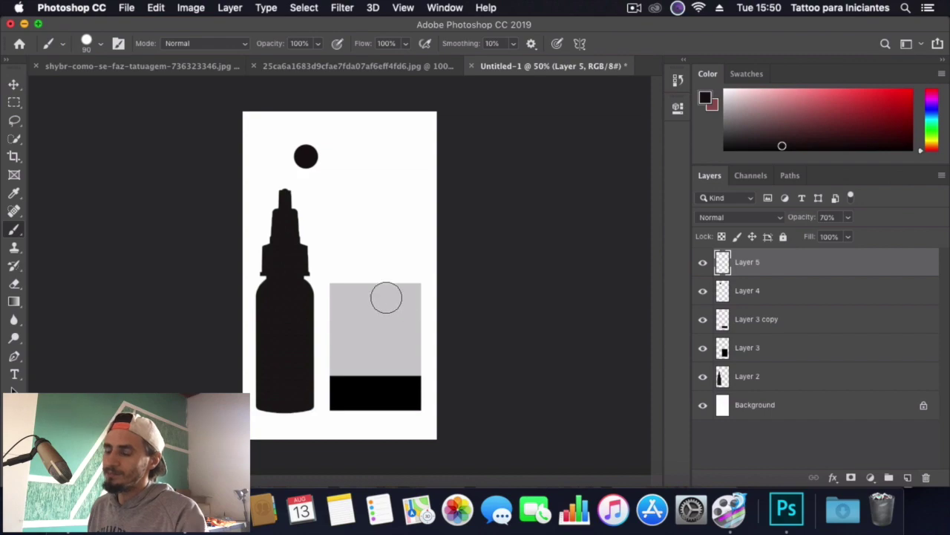
pyautogui.click(101, 45)
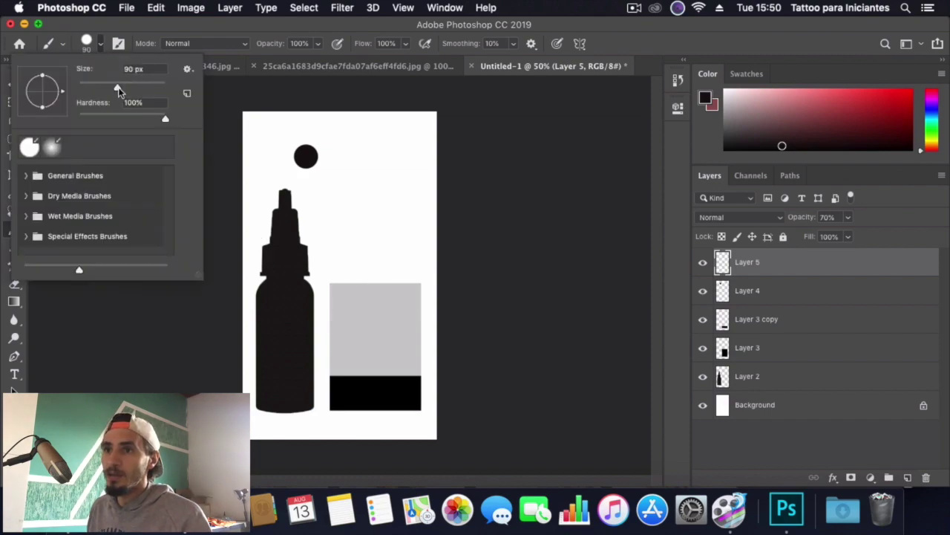
pyautogui.moveTo(101, 91); pyautogui.dragTo(88, 92)
pyautogui.click(101, 44)
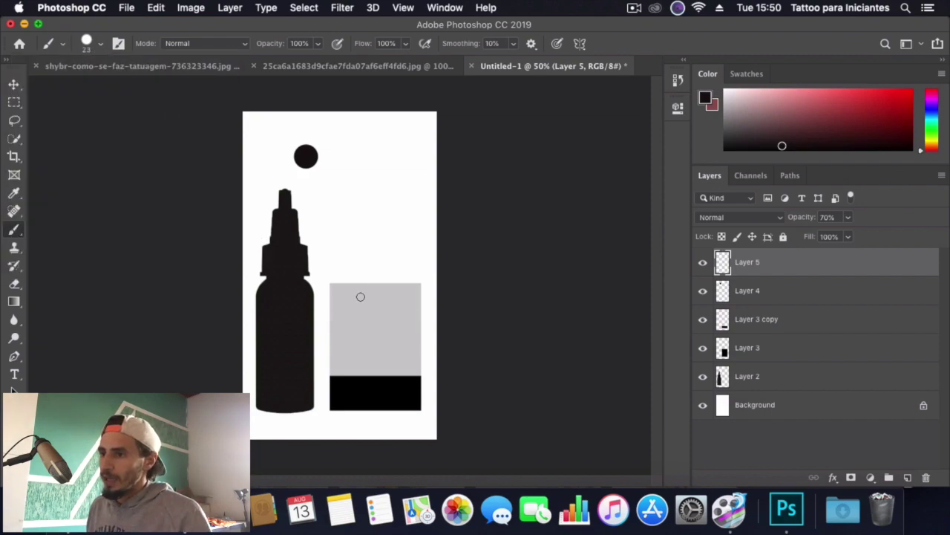
pyautogui.moveTo(444, 366)
pyautogui.mouseDown()
pyautogui.moveTo(347, 361)
pyautogui.moveTo(300, 386)
pyautogui.moveTo(337, 417)
pyautogui.moveTo(414, 409)
pyautogui.moveTo(429, 378)
pyautogui.moveTo(420, 353)
pyautogui.mouseUp()
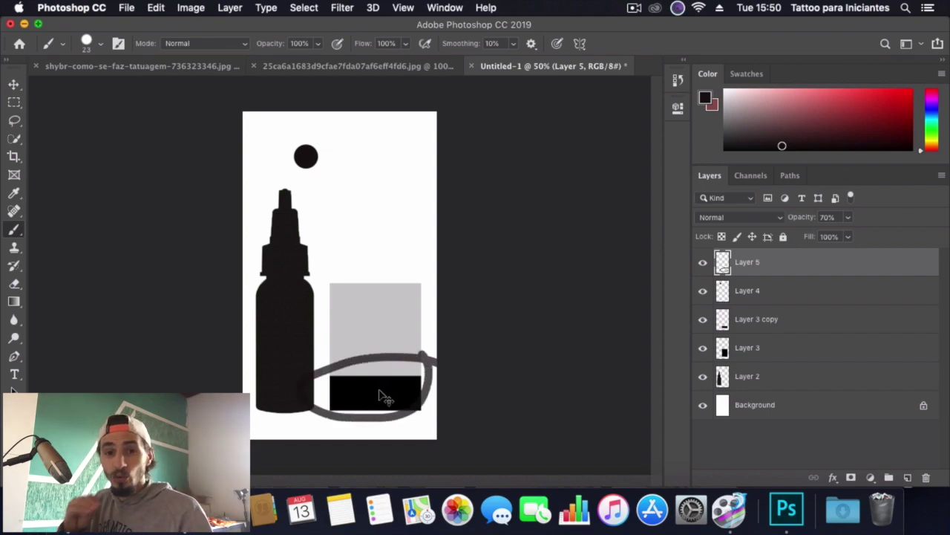
pyautogui.press('super+z')
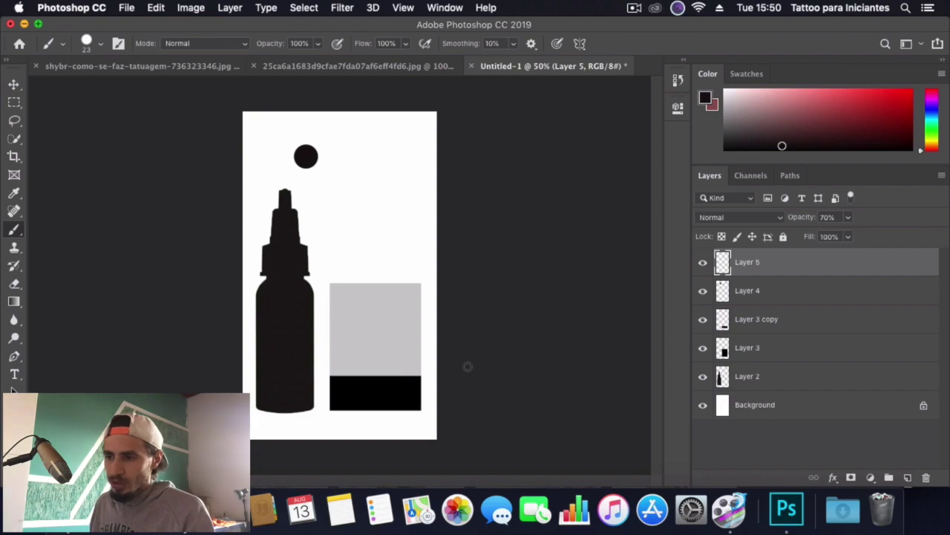
# - Test a dark gray dot beside the black dot on the 70% opacity Layer 5 with a 70 px brush, and undo it
pyautogui.click(757, 300)
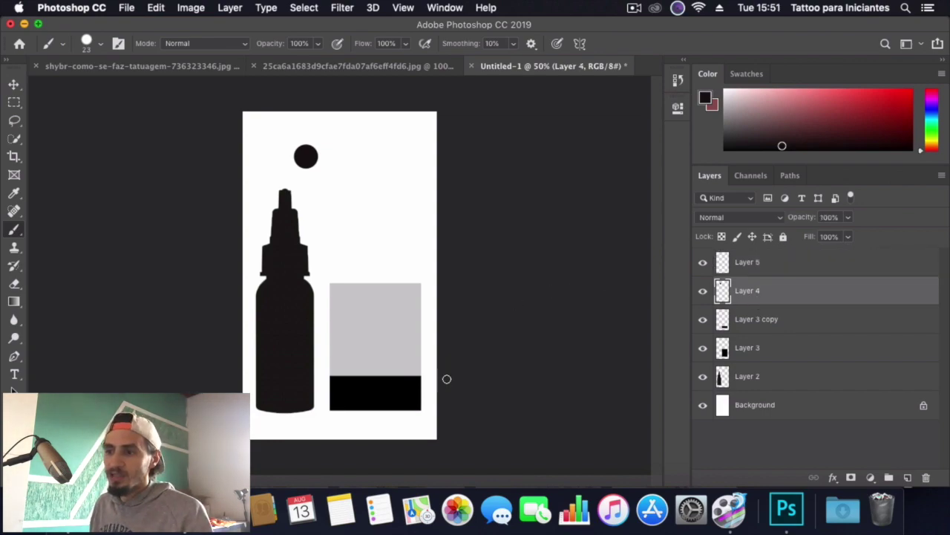
pyautogui.click(791, 326)
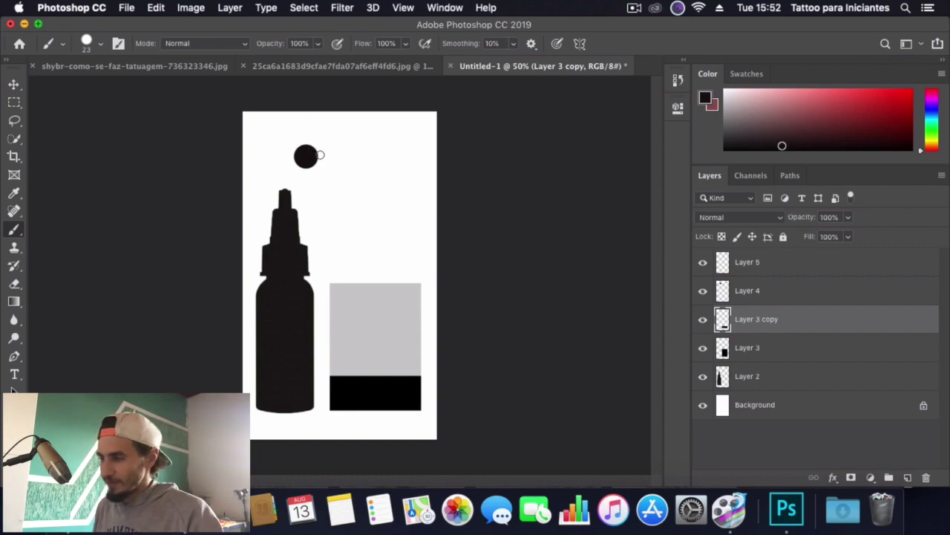
pyautogui.click(793, 261)
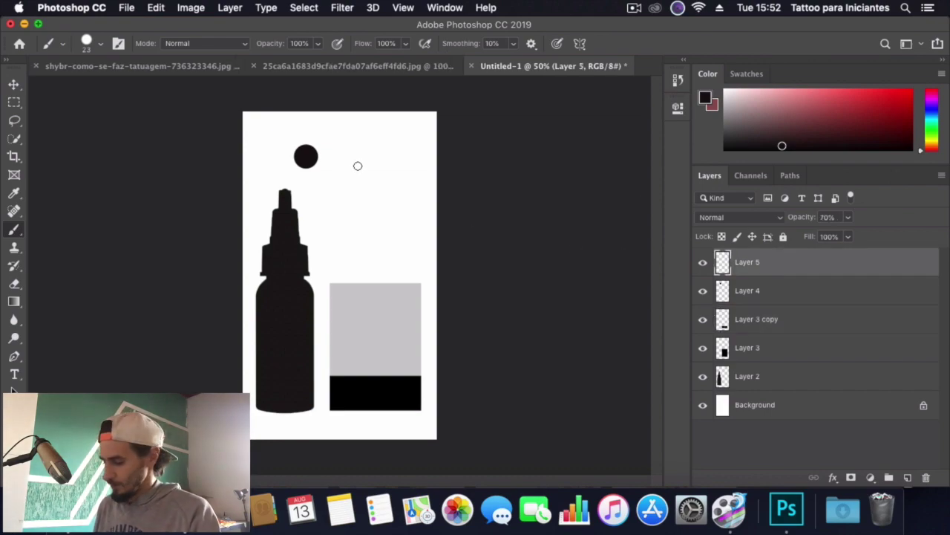
pyautogui.press(']')
pyautogui.press(']')
pyautogui.press(']')
pyautogui.press(']')
pyautogui.press(']')
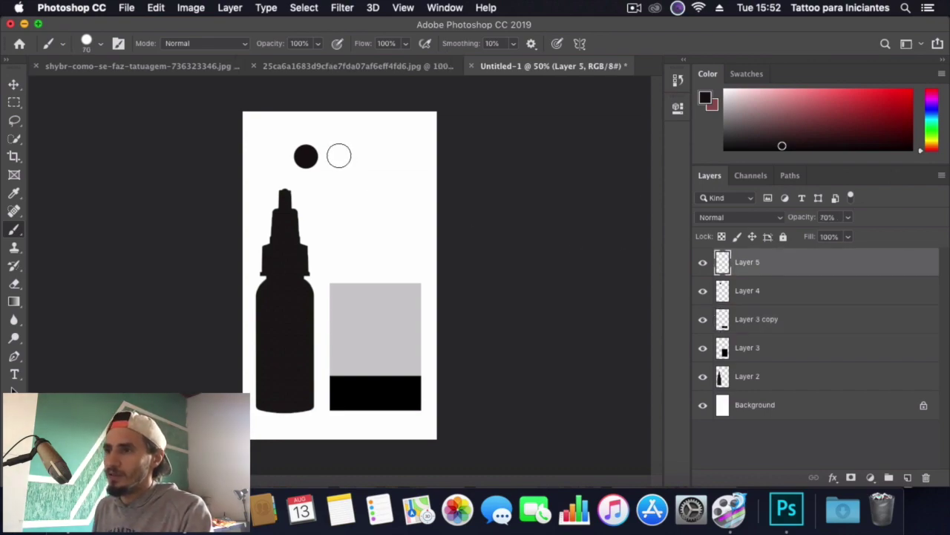
pyautogui.click(339, 157)
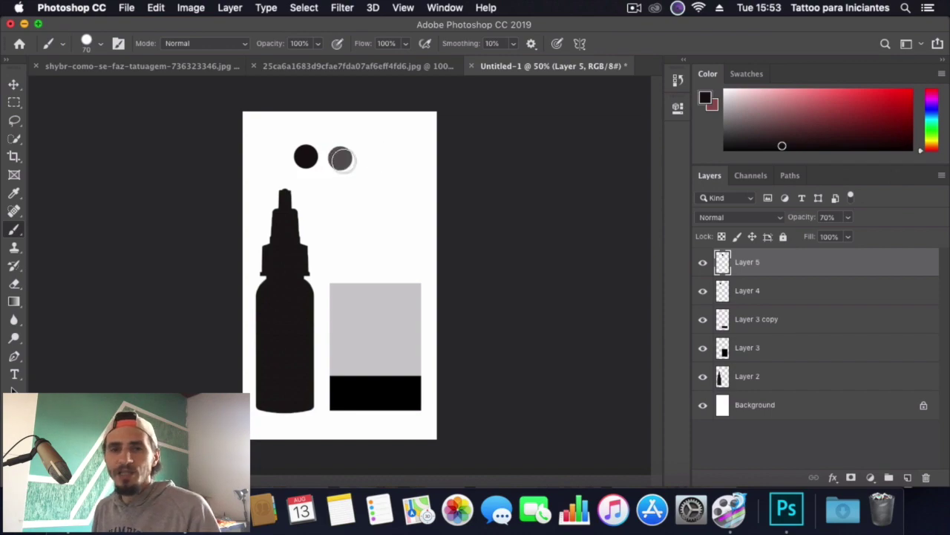
pyautogui.press('super+z')
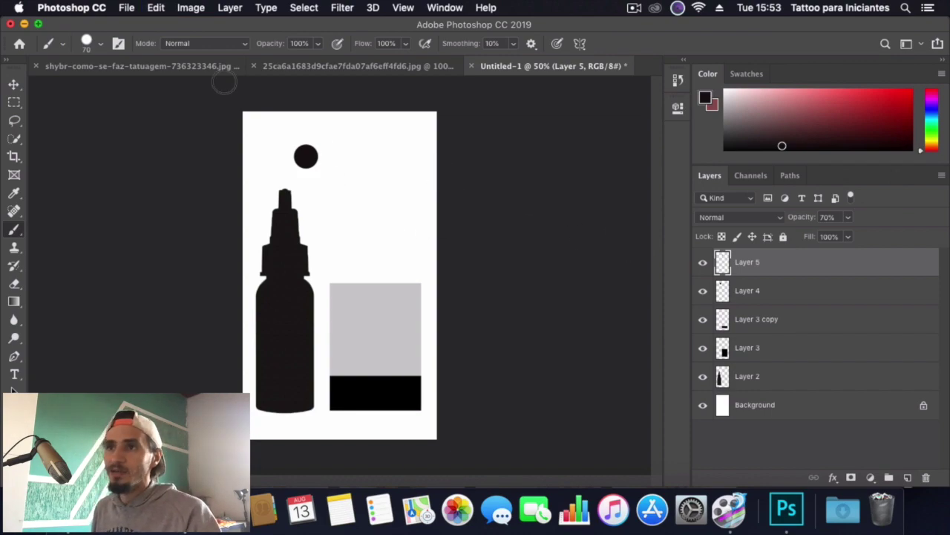
# - Switch to the skin diagram shybr-como-se-faz-tatuagem-736323346.jpg and reduce the brush size to 17 px
pyautogui.click(223, 68)
pyautogui.click(386, 68)
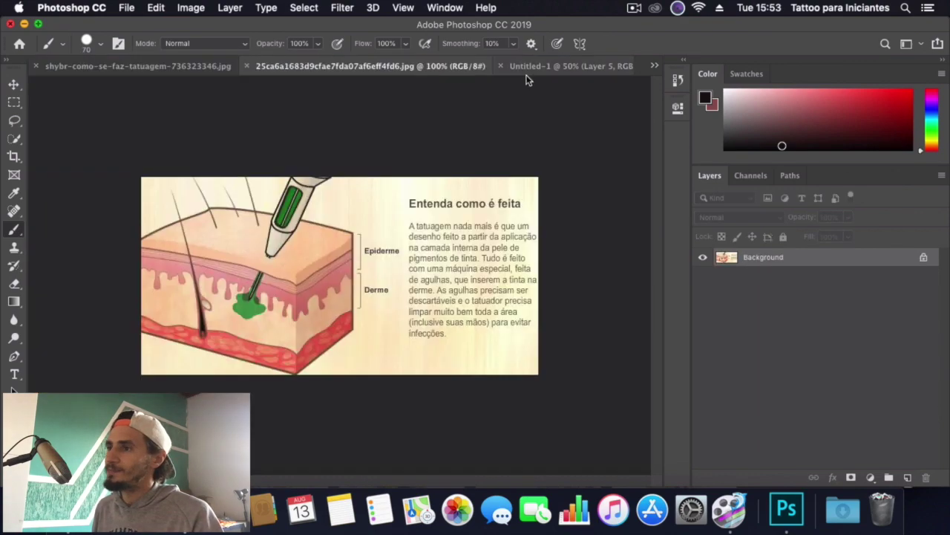
pyautogui.click(204, 69)
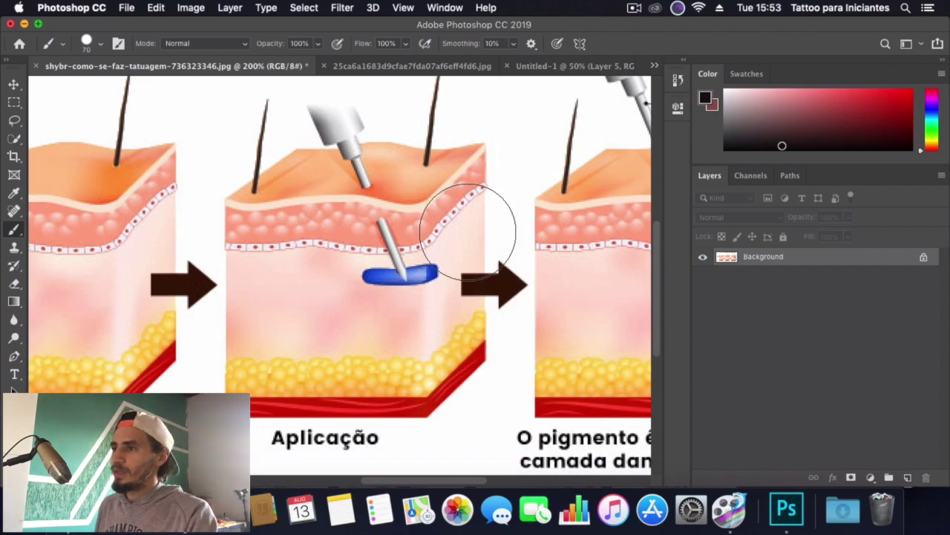
pyautogui.press(']')
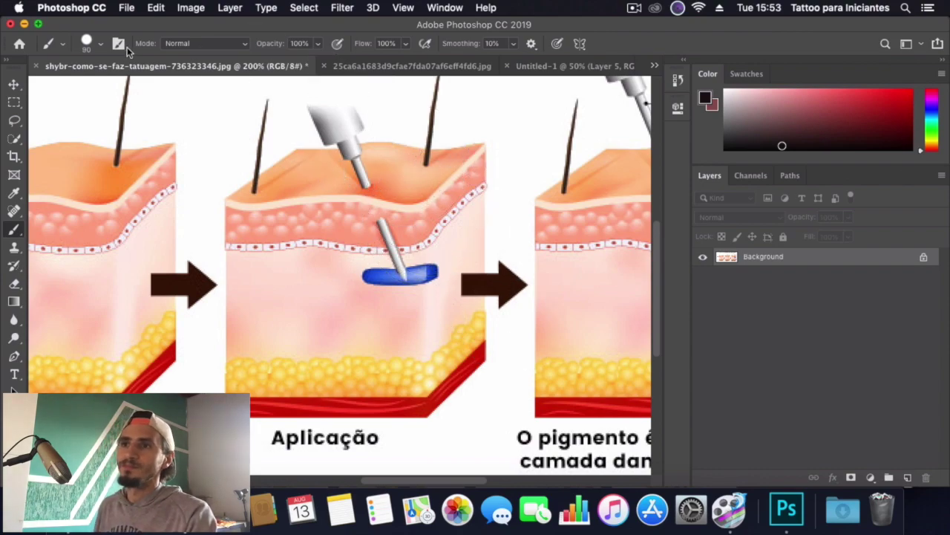
pyautogui.click(99, 42)
pyautogui.moveTo(130, 78); pyautogui.dragTo(103, 89)
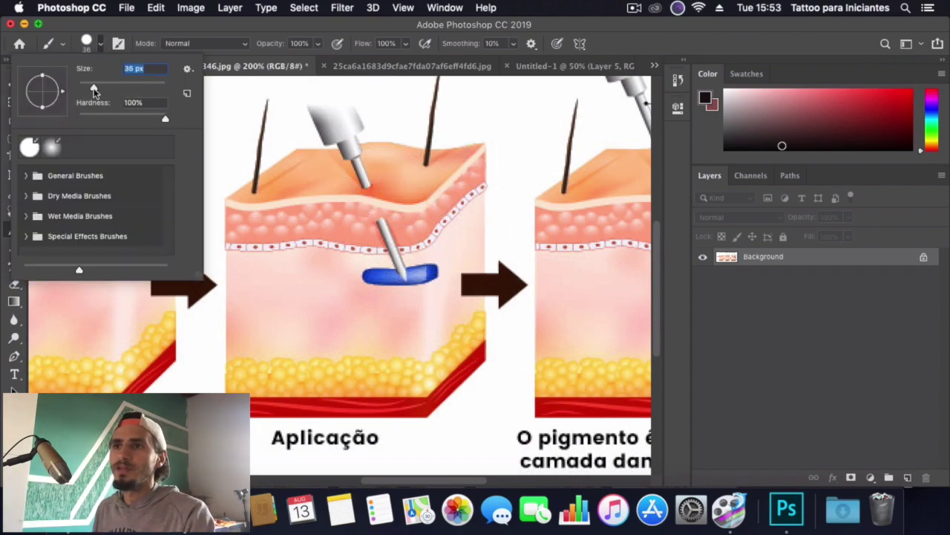
pyautogui.click(99, 46)
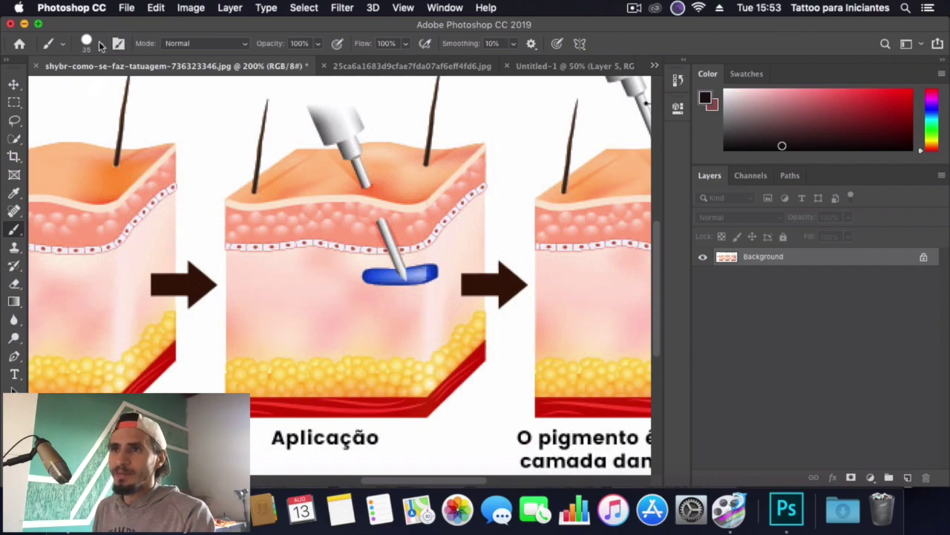
pyautogui.click(100, 44)
pyautogui.moveTo(94, 87); pyautogui.dragTo(84, 89)
pyautogui.click(101, 43)
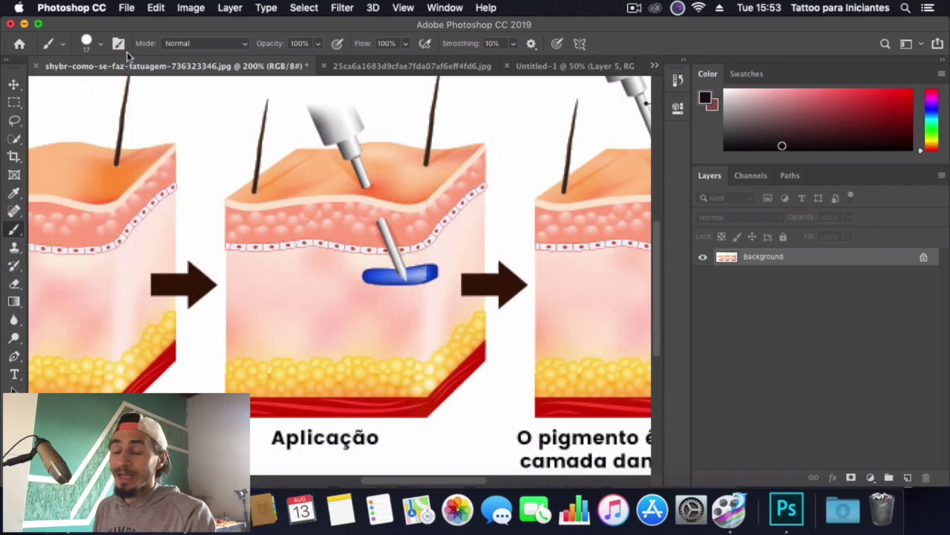